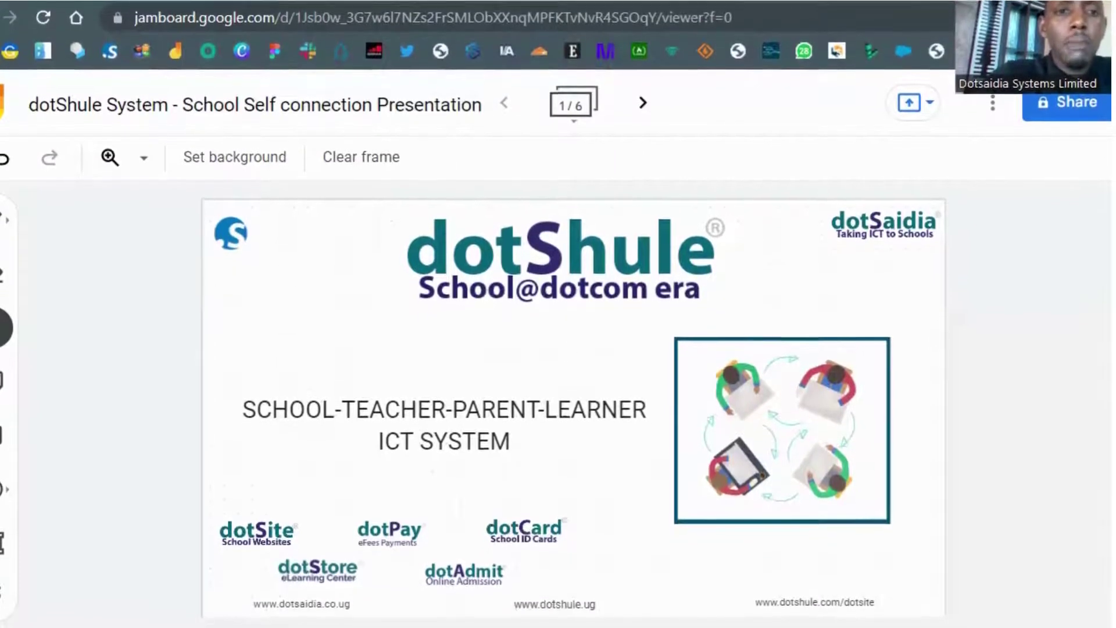
- Load dotshule.ug in the Google tab and go to its 'School dotShule self connection' page
{"action": "key", "text": "ctrl+Tab"}
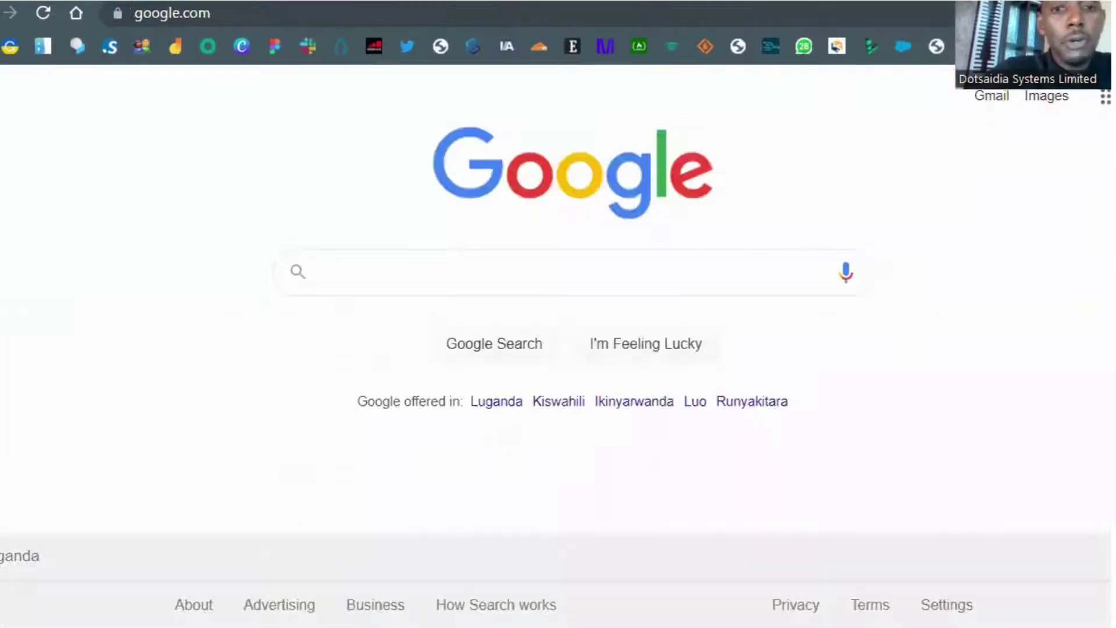
{"action": "key", "text": "ctrl+l"}
{"action": "type", "text": "dot"}
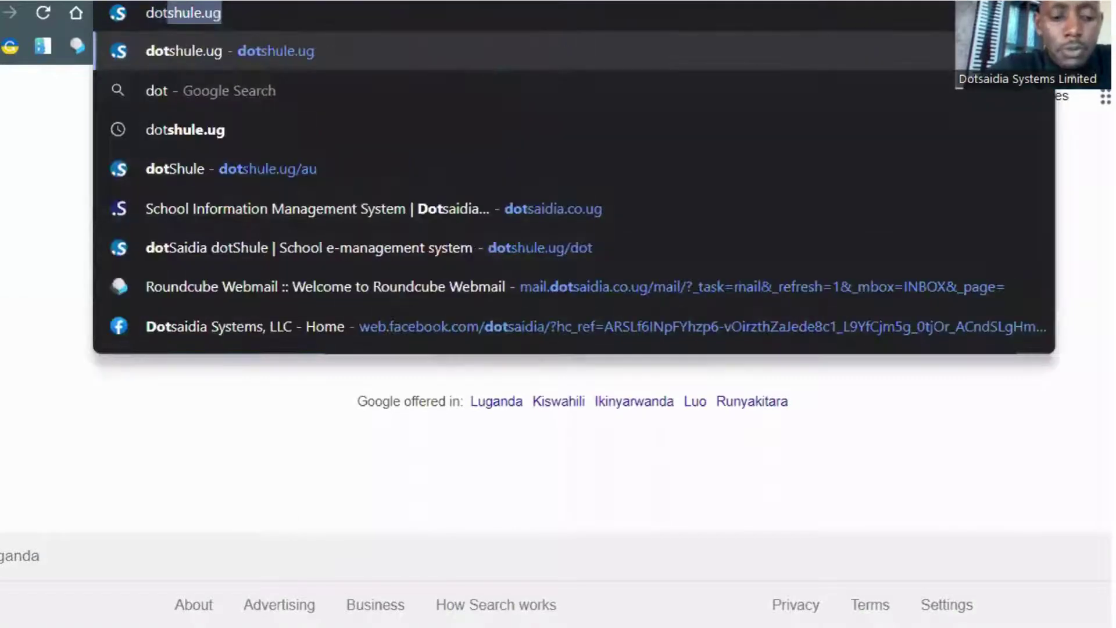
{"action": "type", "text": "shule.ug"}
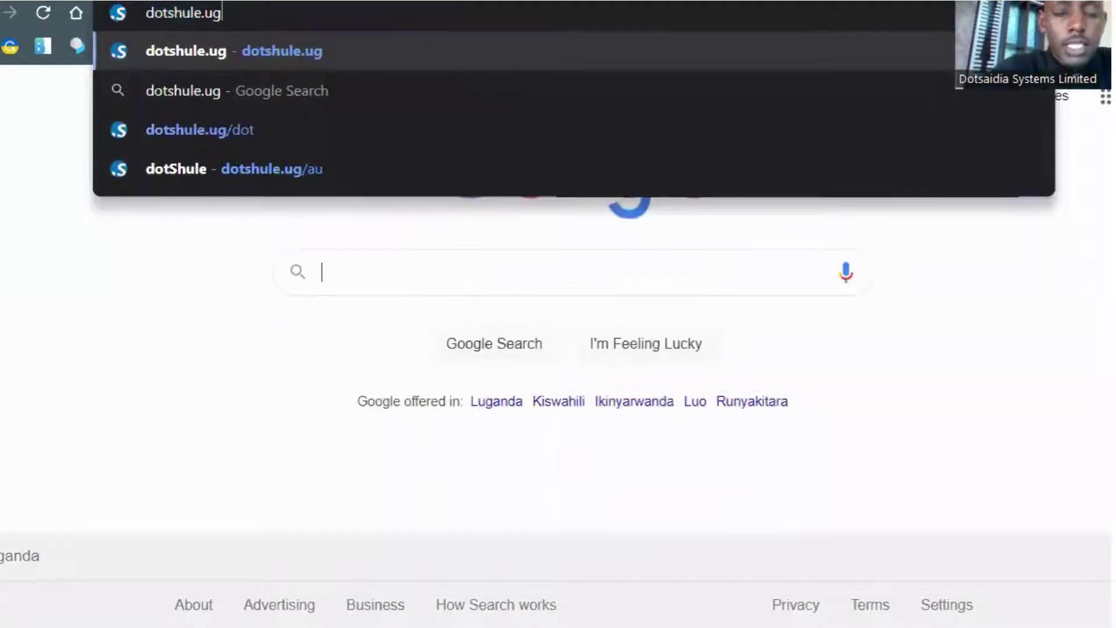
{"action": "key", "text": "Return"}
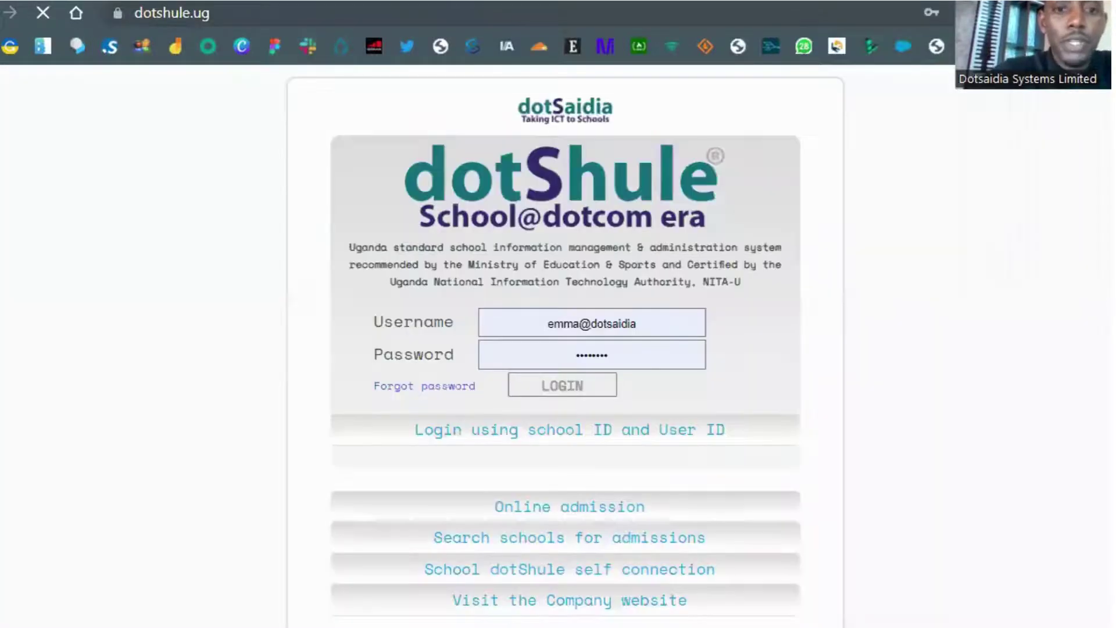
{"action": "scroll", "coordinate": [399, 343], "scroll_direction": "down", "scroll_amount": 1}
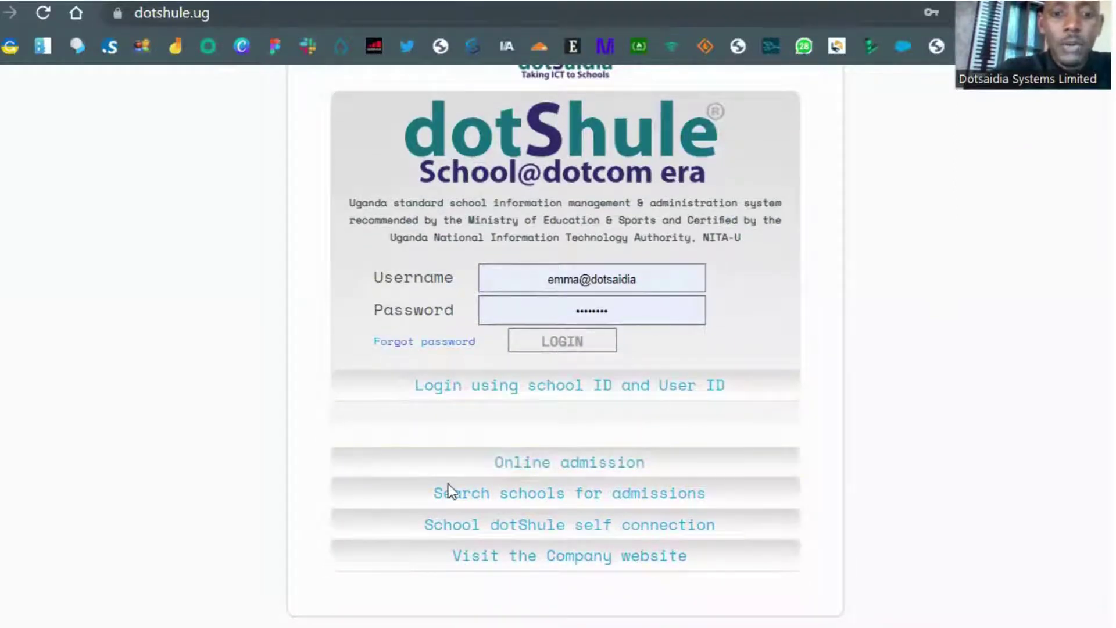
{"action": "left_click", "coordinate": [522, 520]}
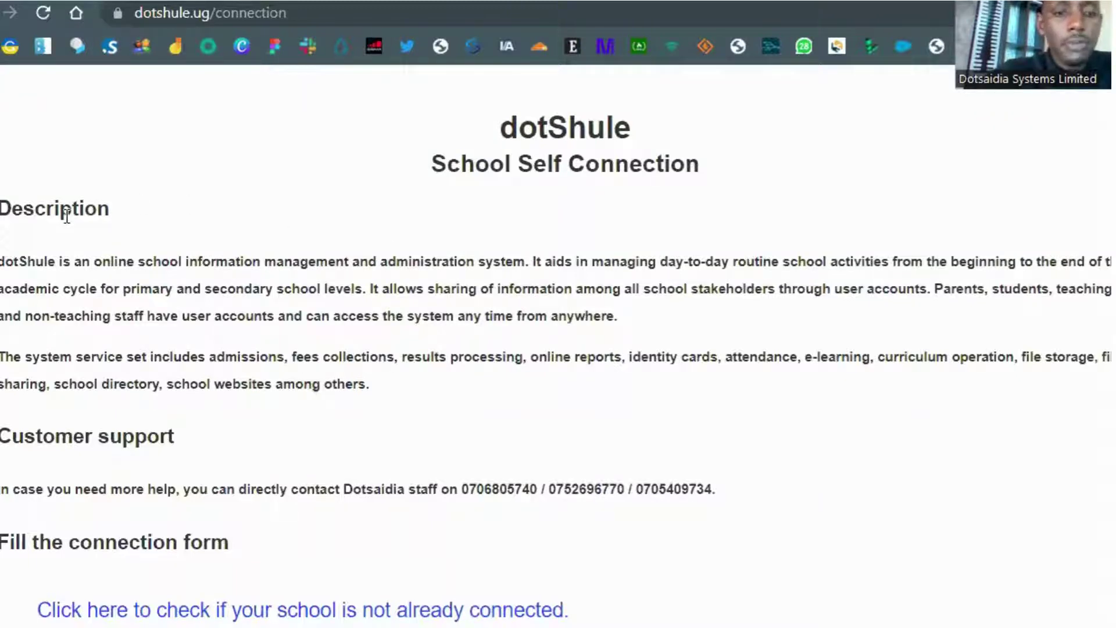
- Scroll down to the empty connection form and put the cursor in the School name field
{"action": "scroll", "coordinate": [403, 273], "scroll_direction": "down", "scroll_amount": 8}
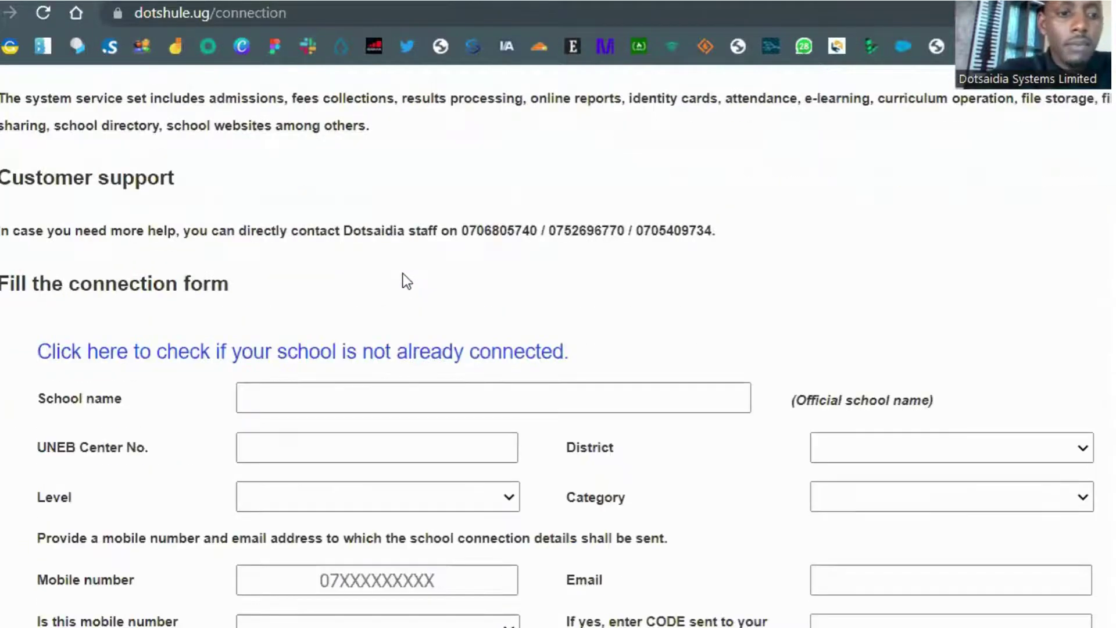
{"action": "scroll", "coordinate": [403, 273], "scroll_direction": "down", "scroll_amount": 1}
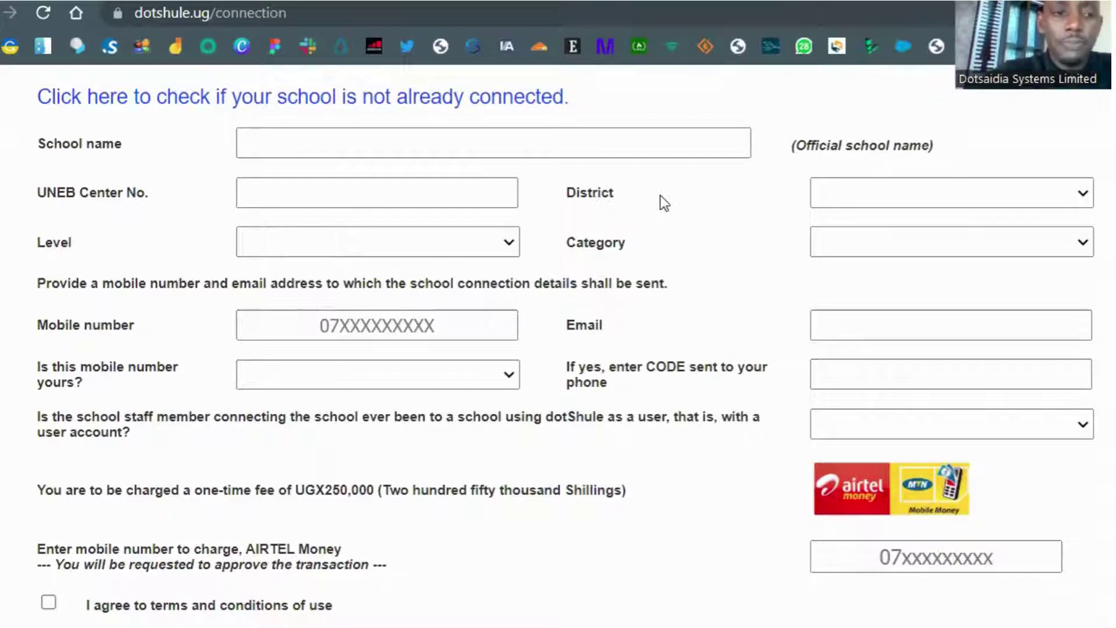
{"action": "left_click", "coordinate": [386, 144]}
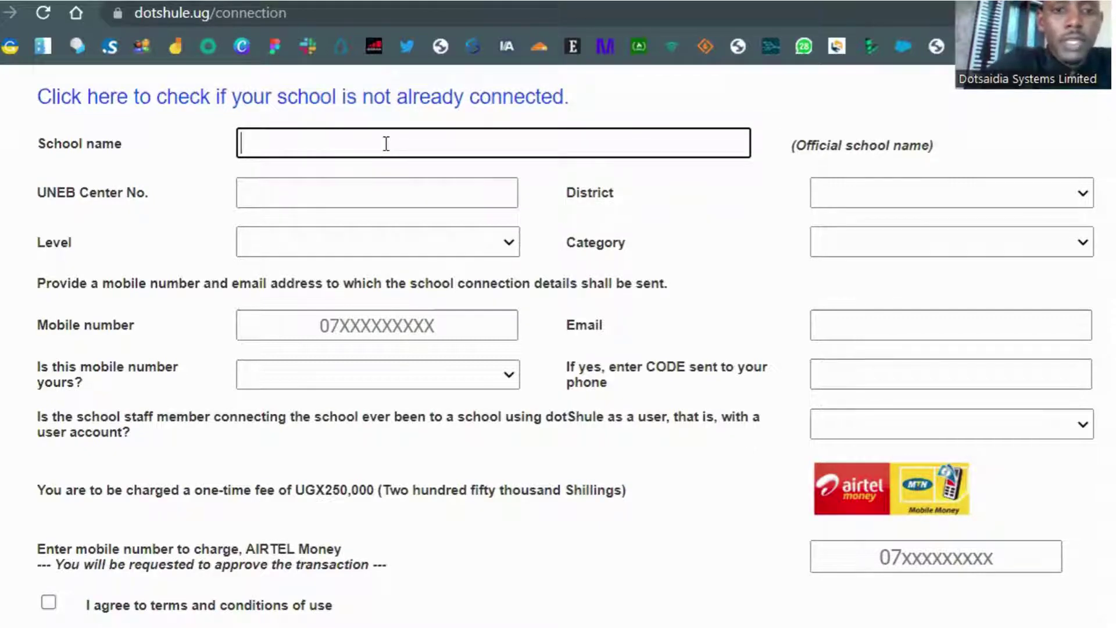
- Enter school name 'ABCD HIGH SCHOOL - KAMPALA' and UNEB Center No. U43CX
{"action": "type", "text": "ABCD"}
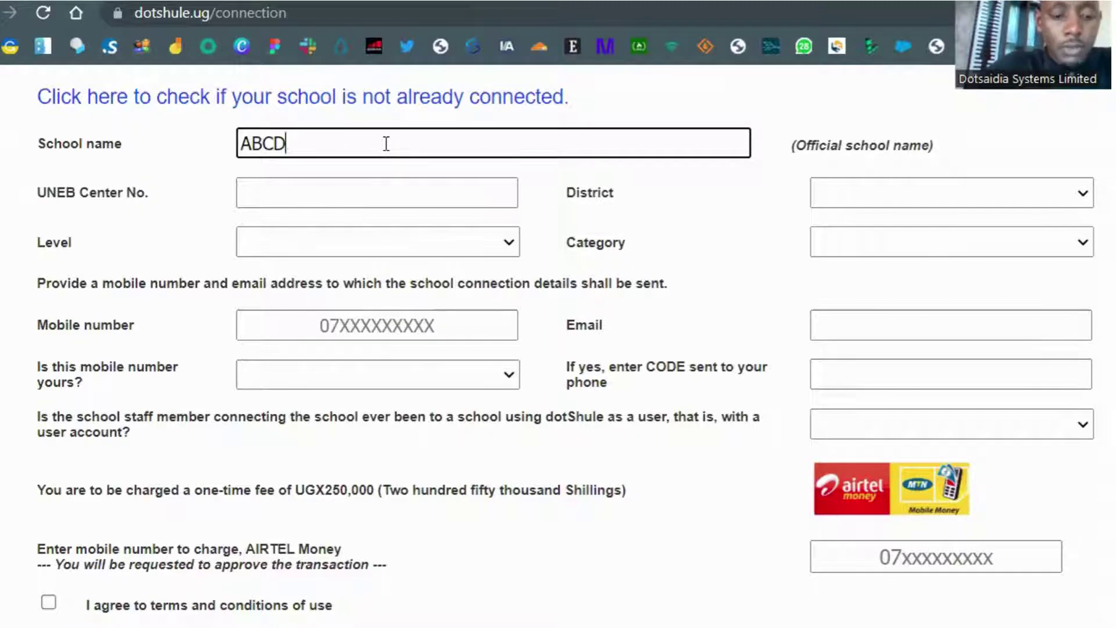
{"action": "type", "text": " HIGH SCHOOL "}
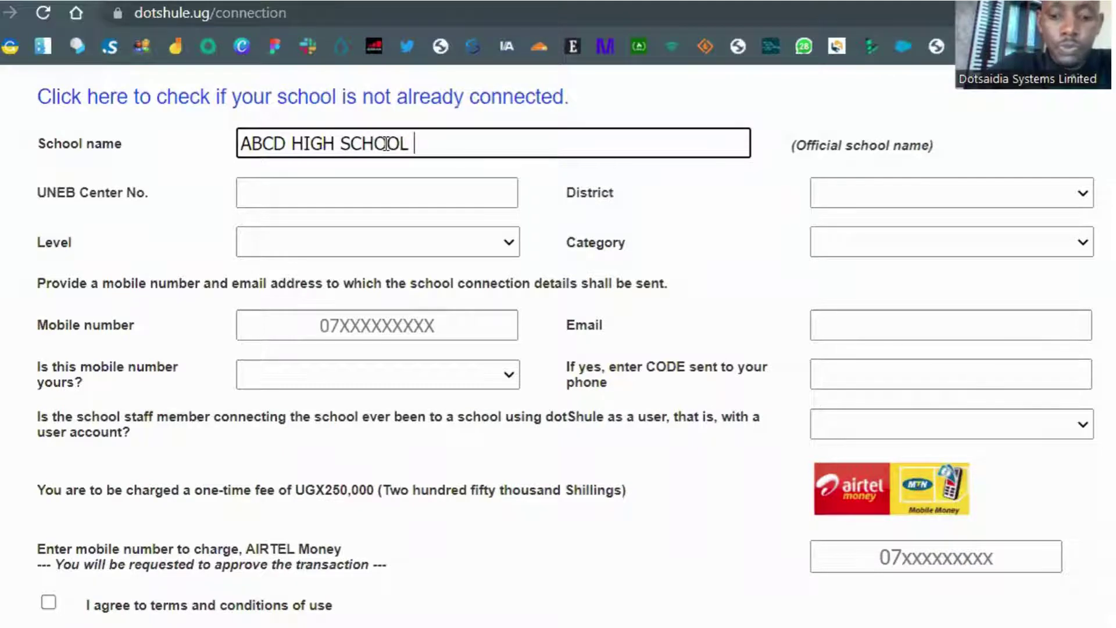
{"action": "type", "text": "- KAM"}
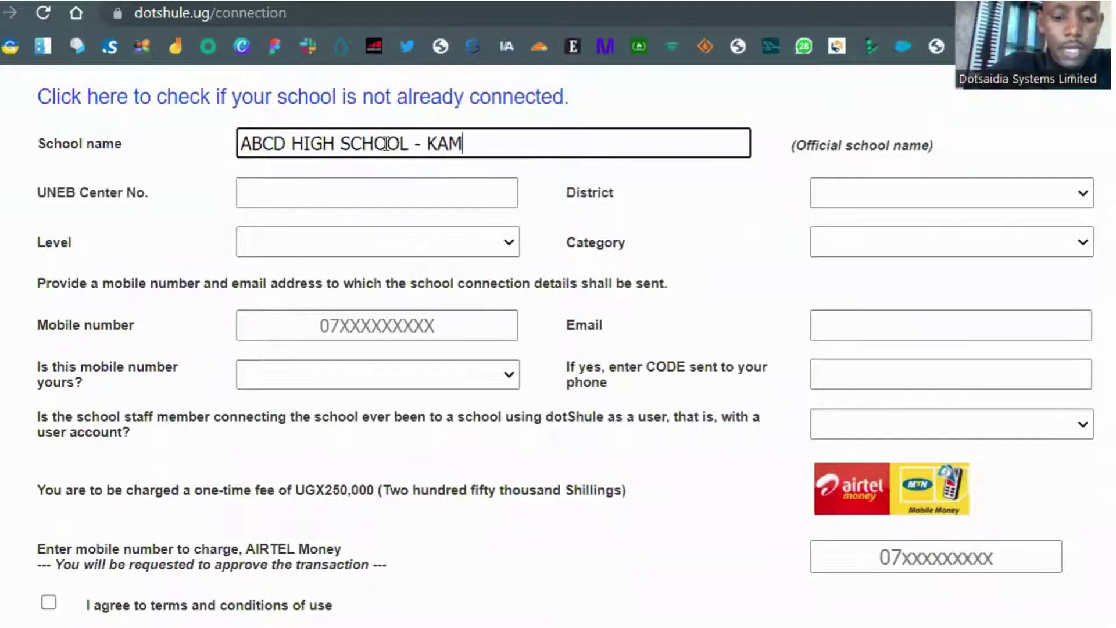
{"action": "type", "text": "PALA"}
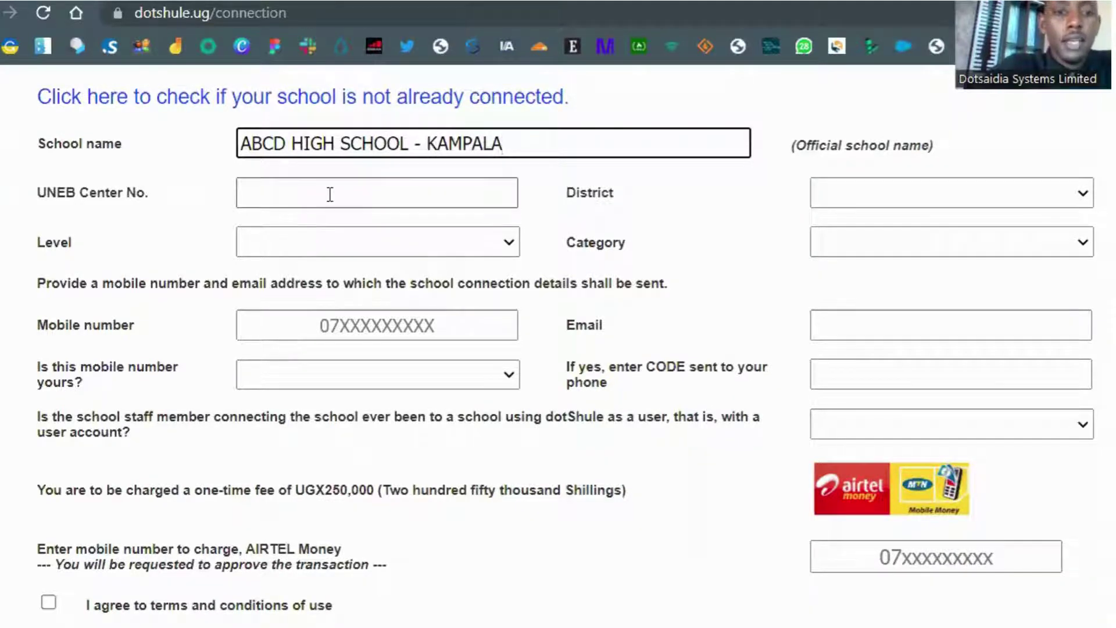
{"action": "left_click", "coordinate": [329, 194]}
{"action": "type", "text": "U"}
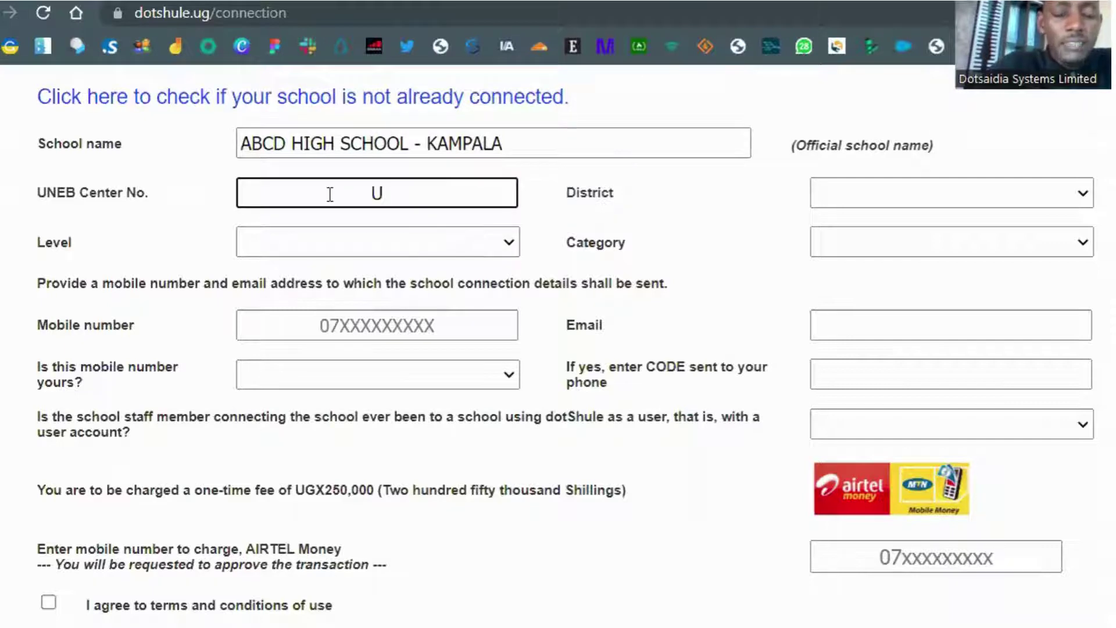
{"action": "type", "text": "43CX"}
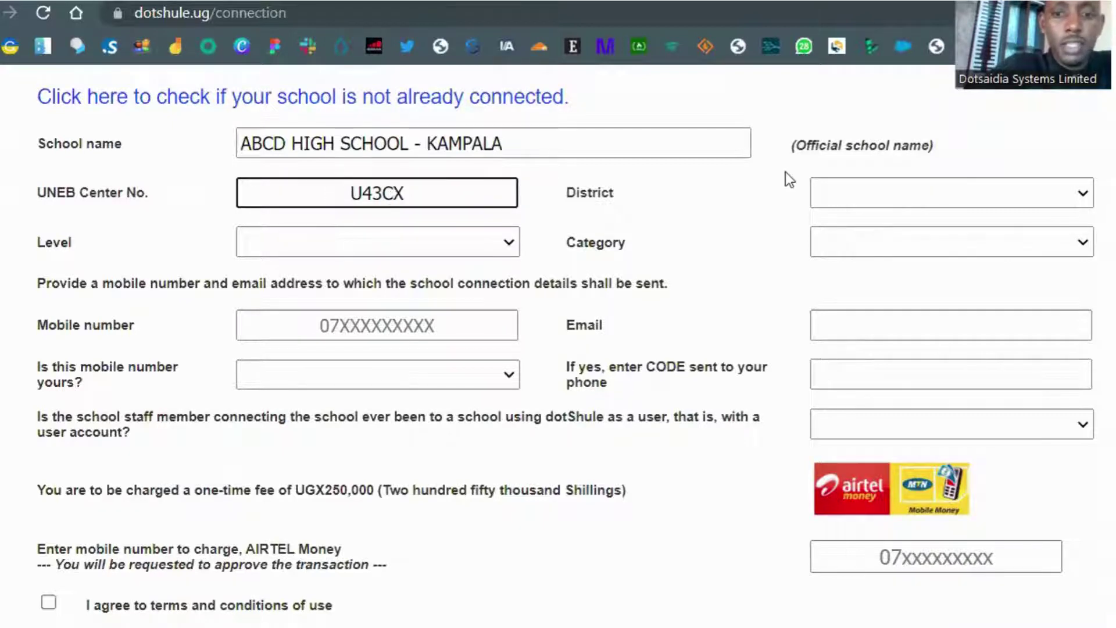
- Choose KAMPALA as the district from the District dropdown
{"action": "left_click", "coordinate": [881, 198]}
{"action": "type", "text": "ampala"}
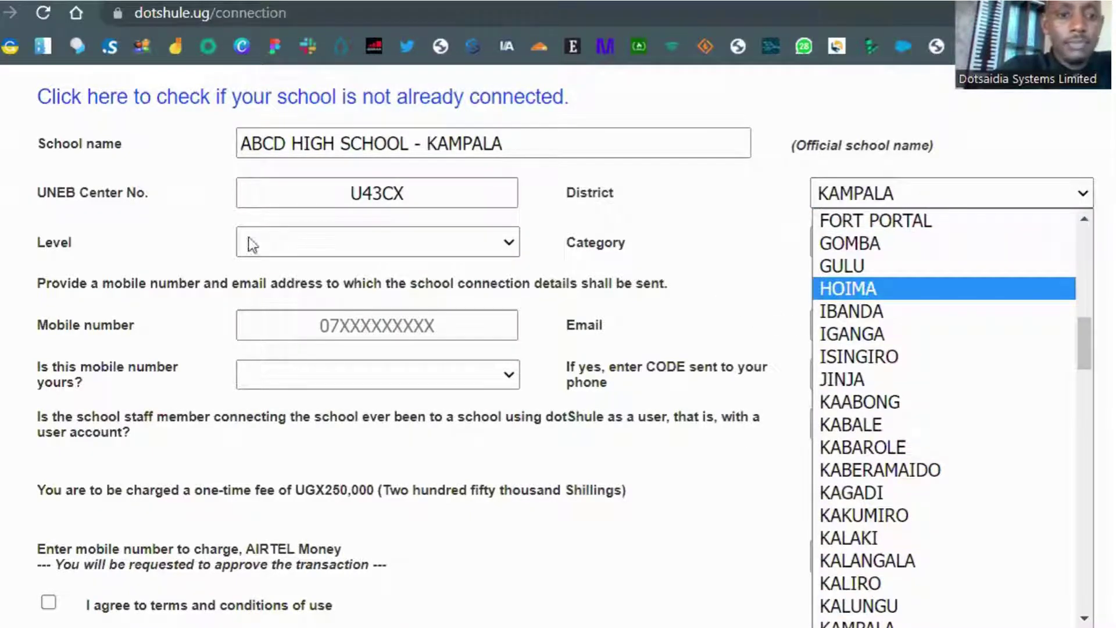
{"action": "left_click", "coordinate": [268, 249]}
{"action": "left_click", "coordinate": [268, 249]}
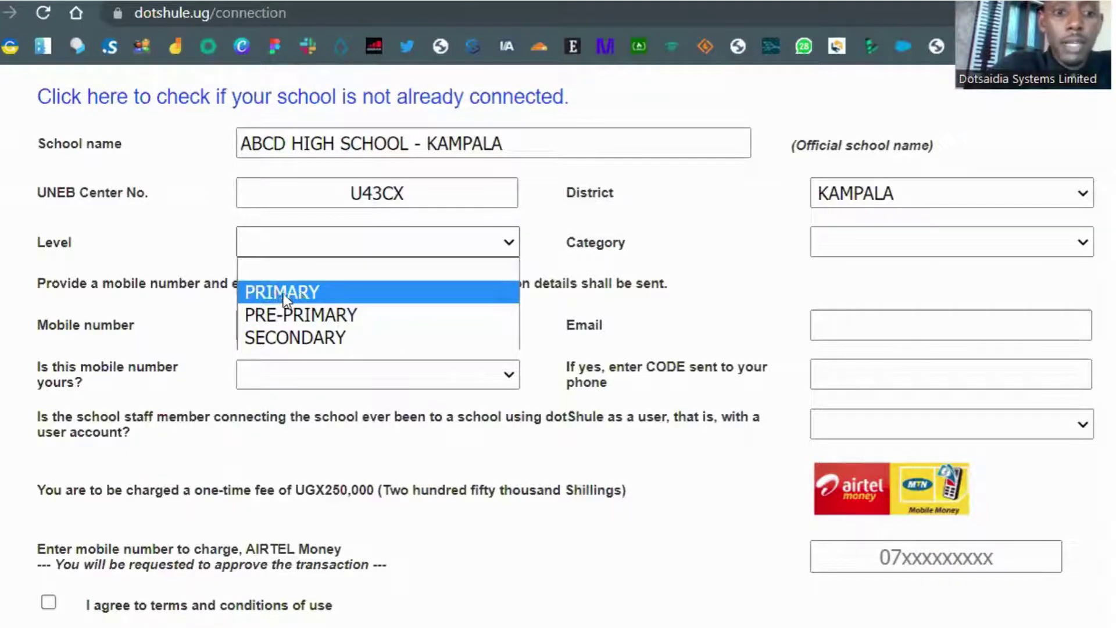
- Set the school level to SECONDARY and the category to PRIVATE SCHOOL
{"action": "left_click", "coordinate": [347, 338]}
{"action": "scroll", "coordinate": [811, 229], "scroll_direction": "down", "scroll_amount": 1}
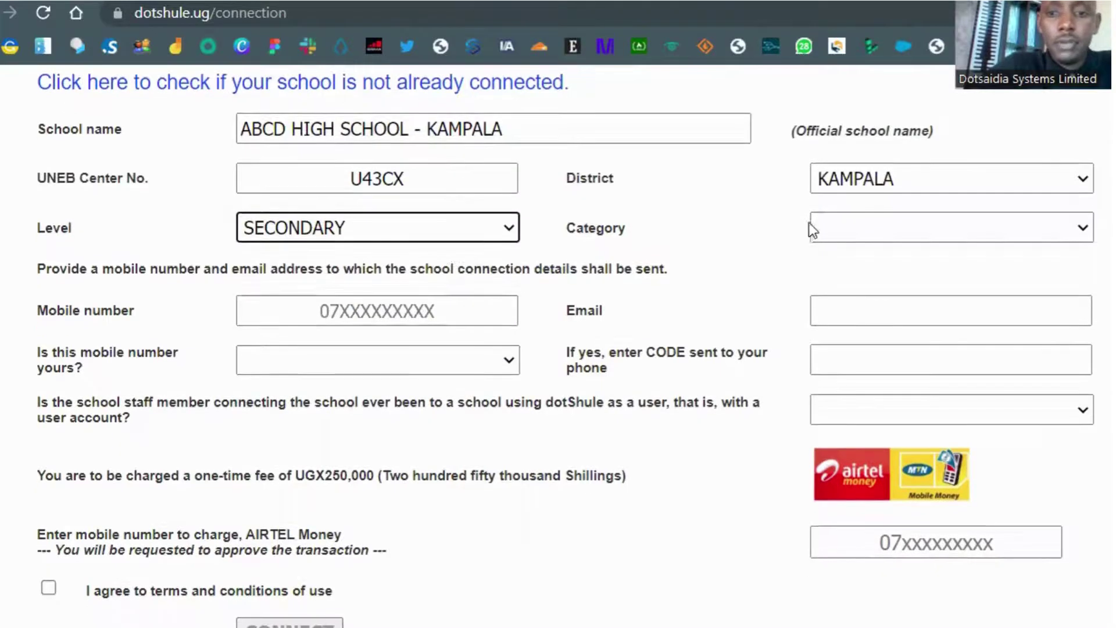
{"action": "left_click", "coordinate": [836, 229]}
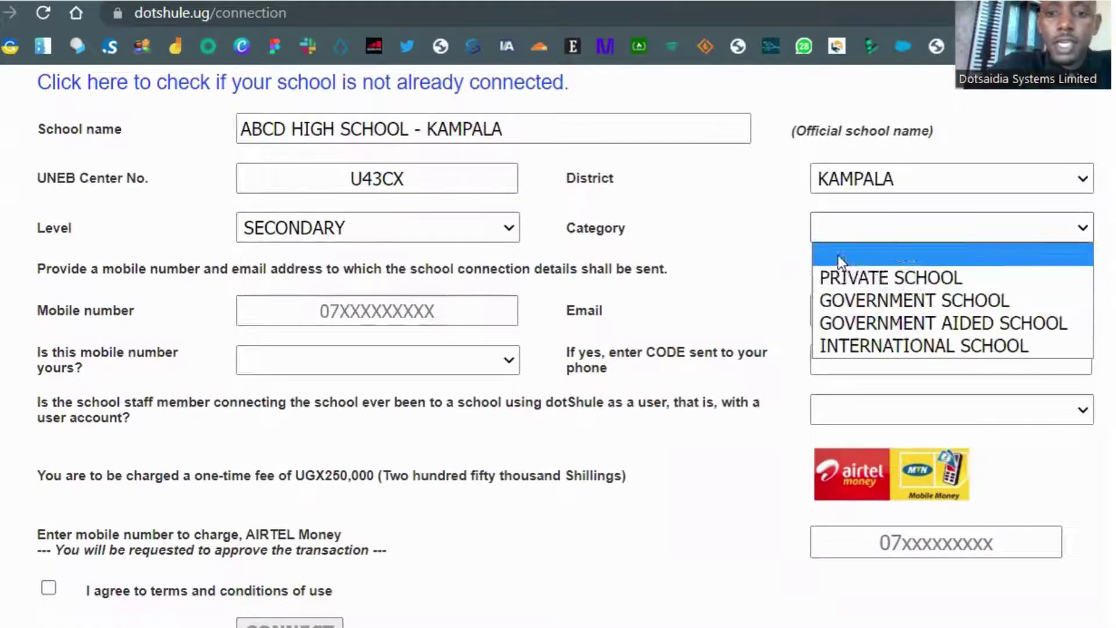
{"action": "left_click", "coordinate": [863, 277]}
- Fill in the contact's mobile number and e-mail address
{"action": "left_click", "coordinate": [360, 298]}
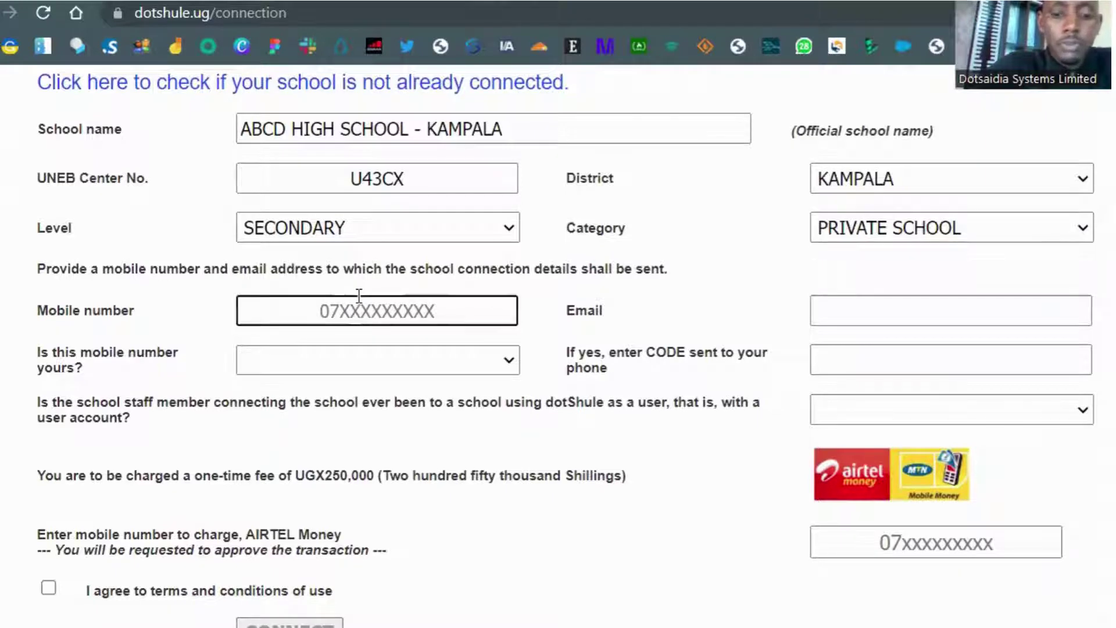
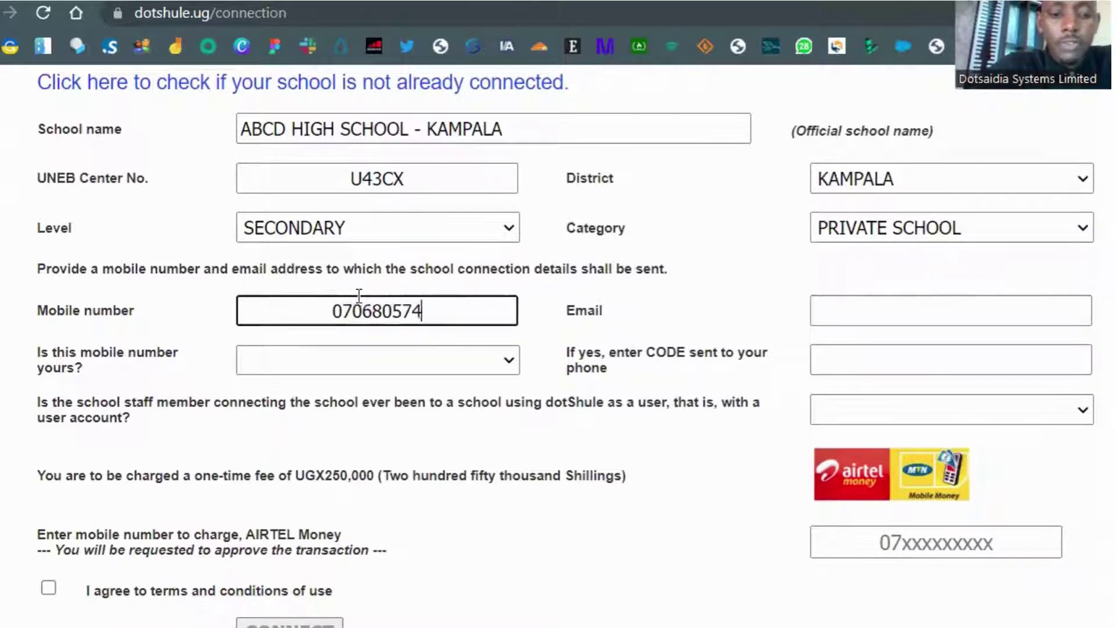
{"action": "left_click", "coordinate": [892, 312]}
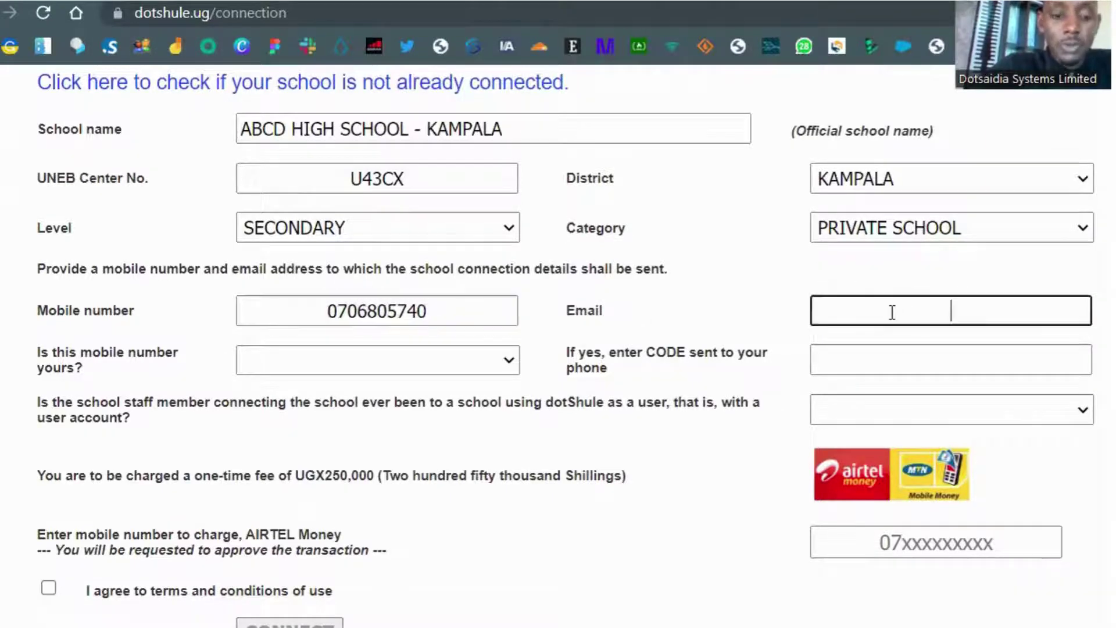
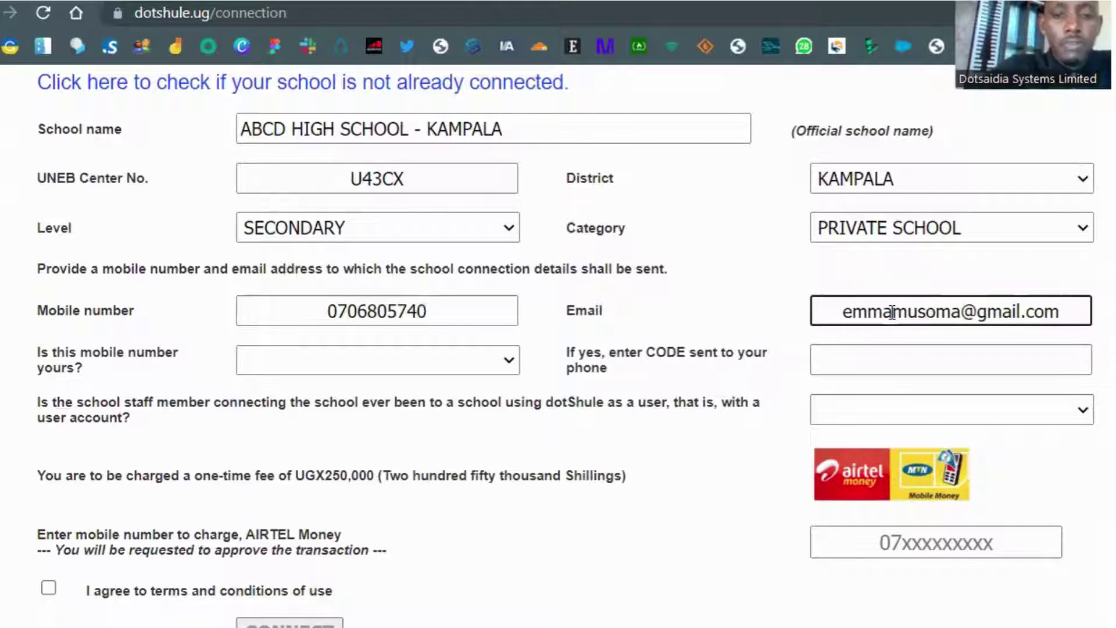
- Answer YES that the mobile number is yours and enter the SMS verification code
{"action": "left_click", "coordinate": [437, 356]}
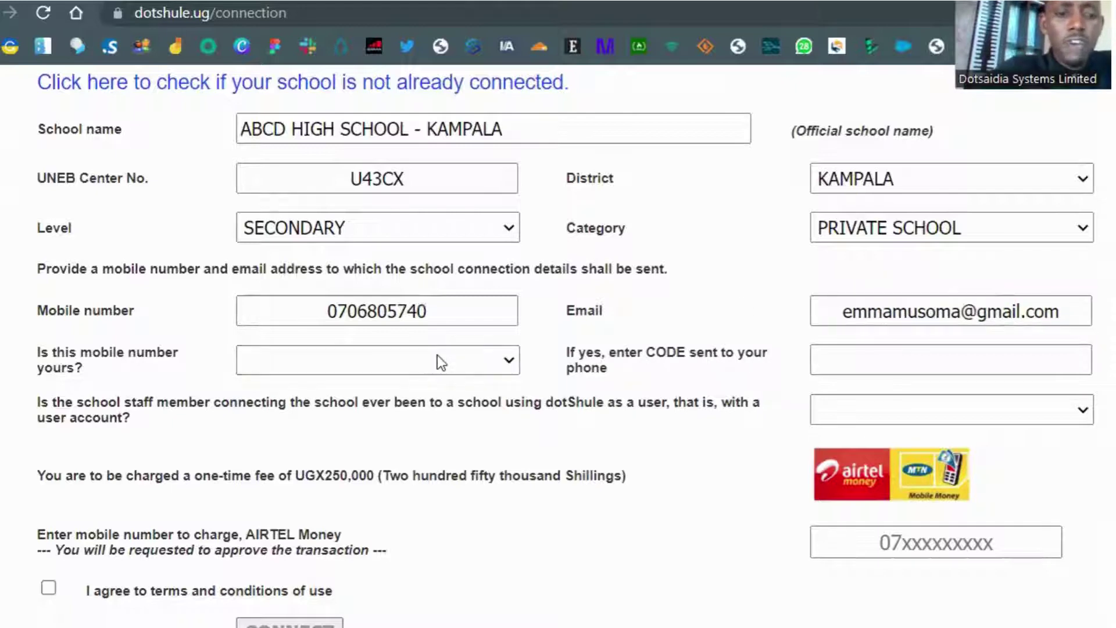
{"action": "left_click", "coordinate": [437, 360]}
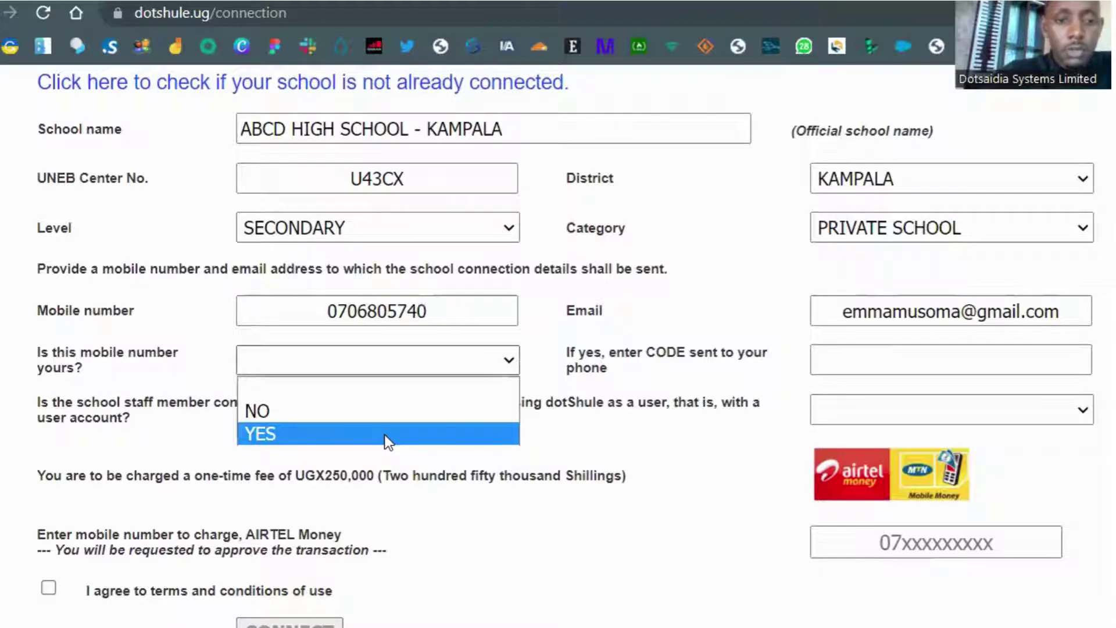
{"action": "left_click", "coordinate": [387, 436]}
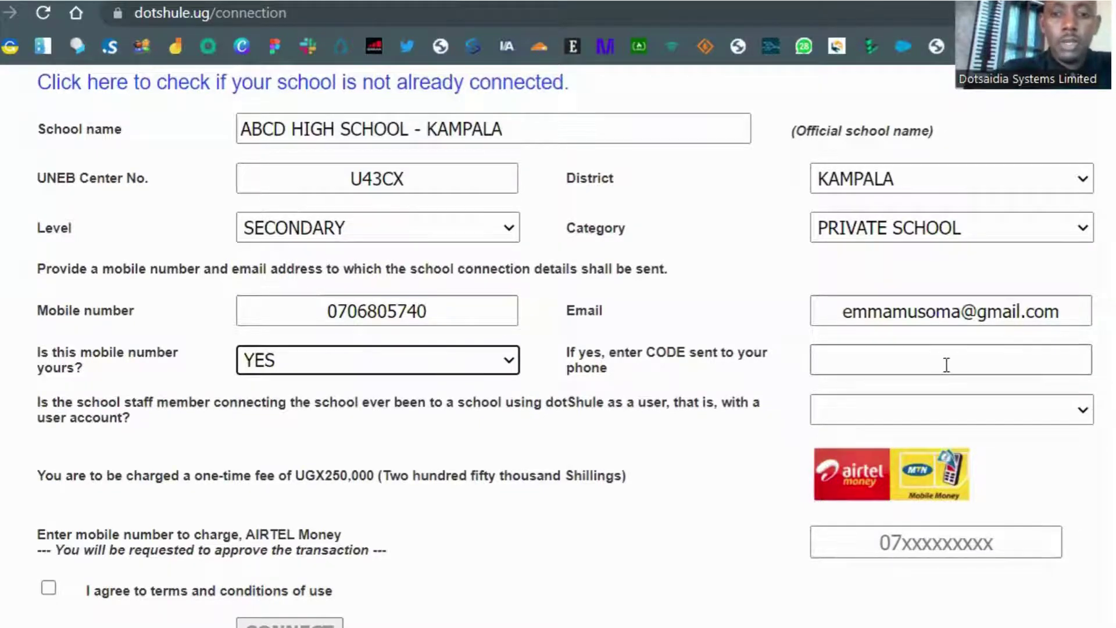
{"action": "left_click", "coordinate": [924, 356]}
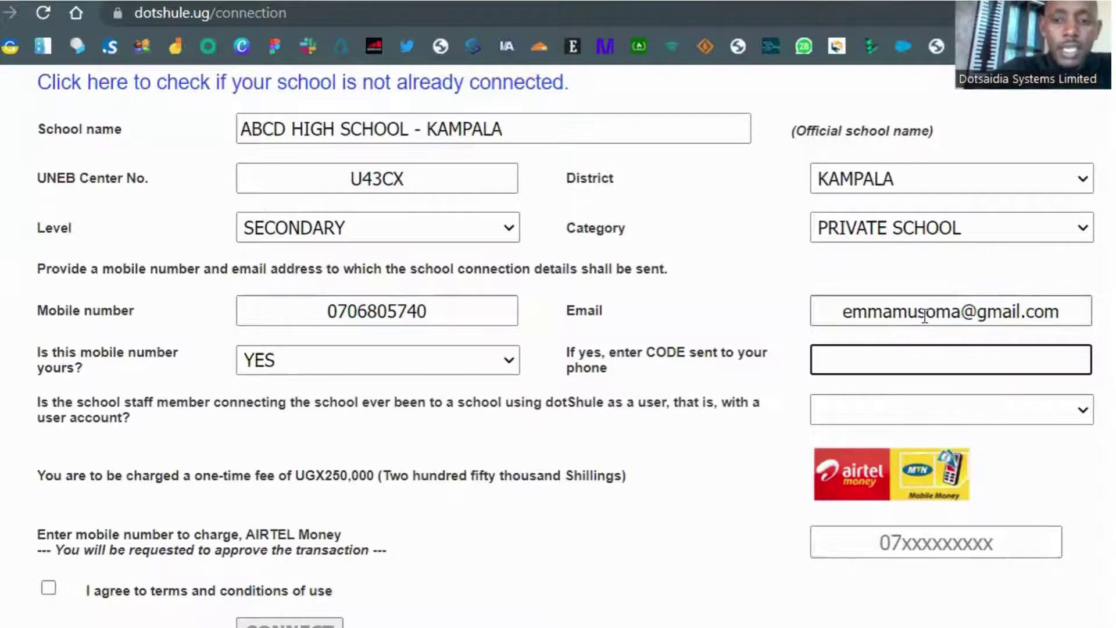
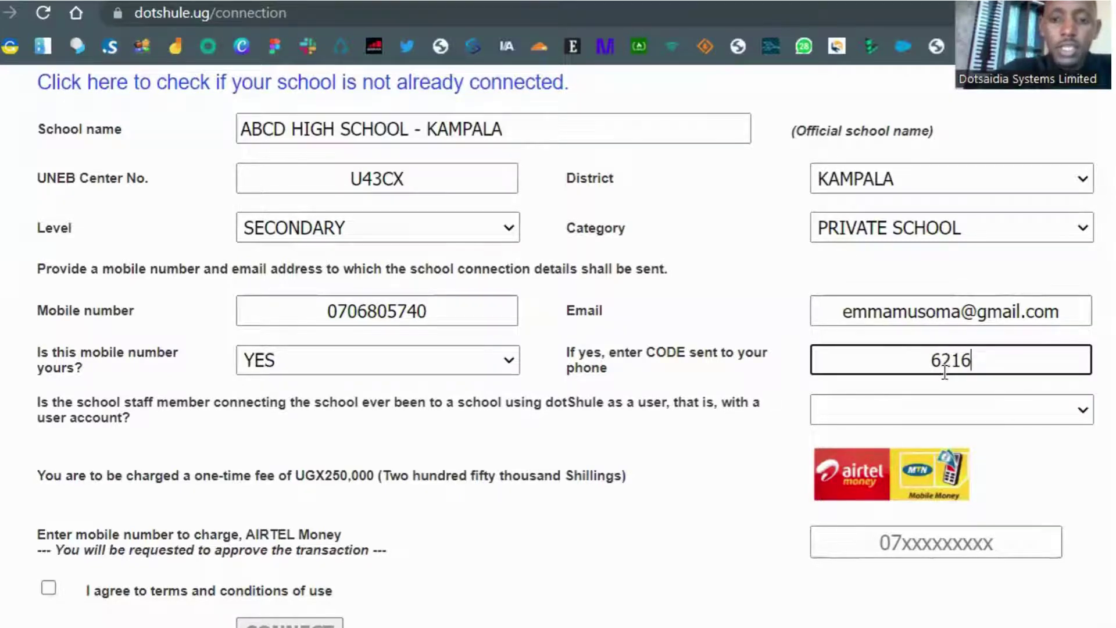
- Answer NO to having been at a school that used dotShule before
{"action": "scroll", "coordinate": [944, 372], "scroll_direction": "down", "scroll_amount": 1}
{"action": "scroll", "coordinate": [945, 372], "scroll_direction": "down", "scroll_amount": 2}
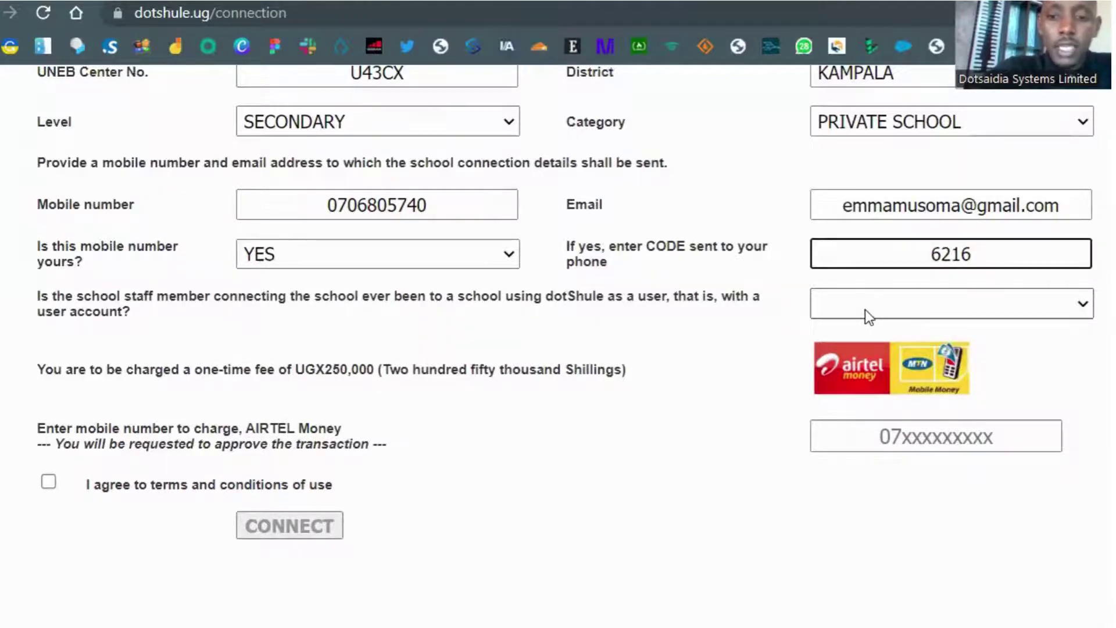
{"action": "left_click", "coordinate": [865, 311]}
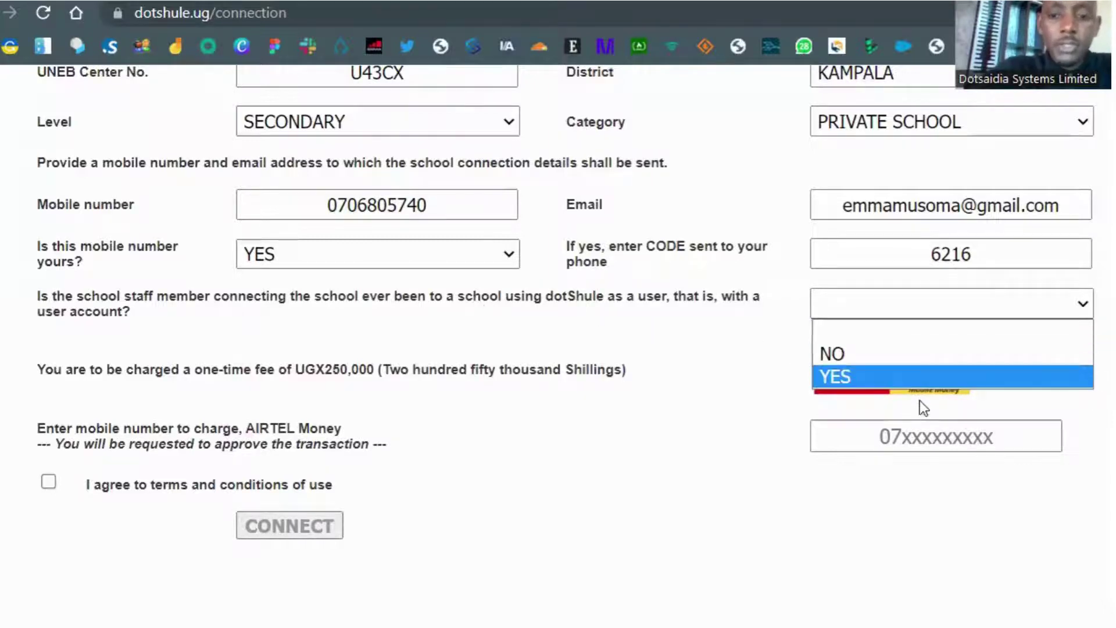
{"action": "left_click", "coordinate": [912, 360]}
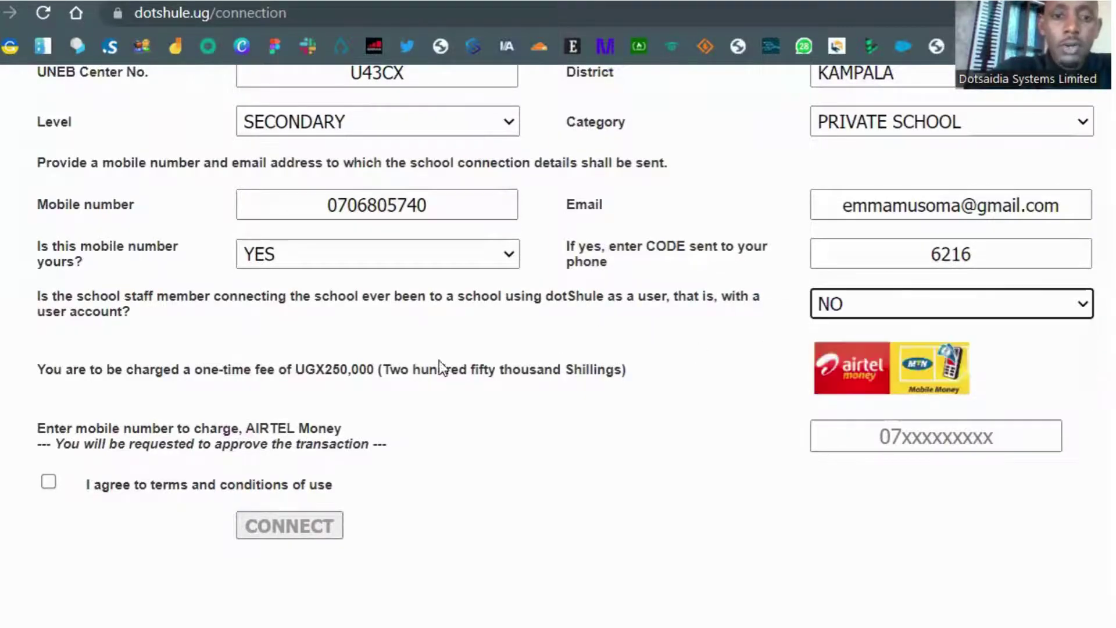
- Enter the connecting staff member's surname and first name
{"action": "left_click", "coordinate": [347, 384]}
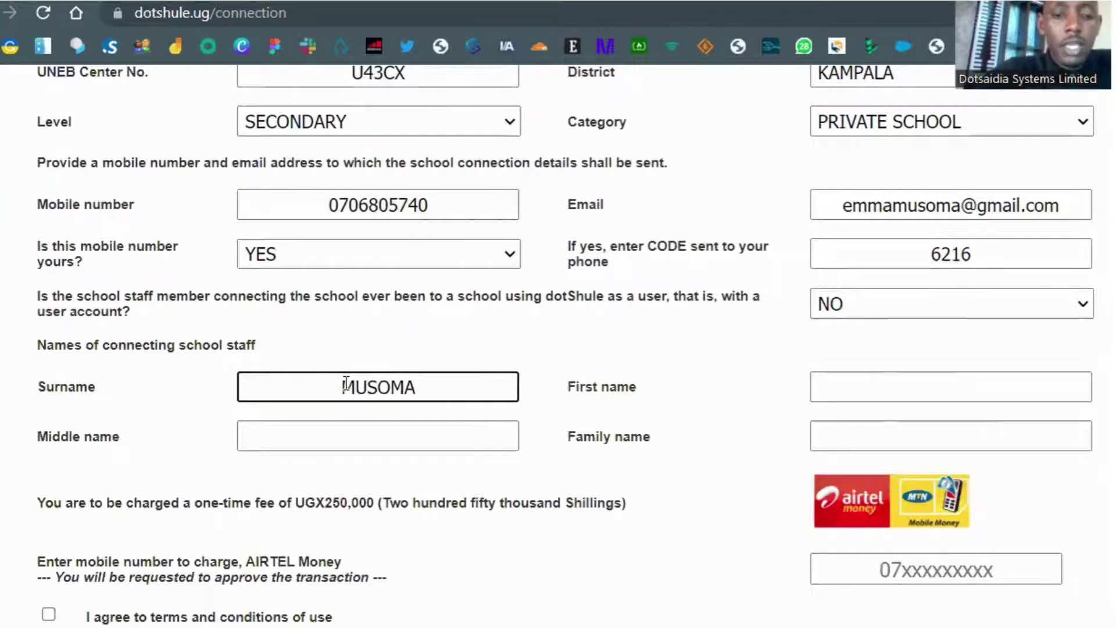
{"action": "key", "text": "Tab"}
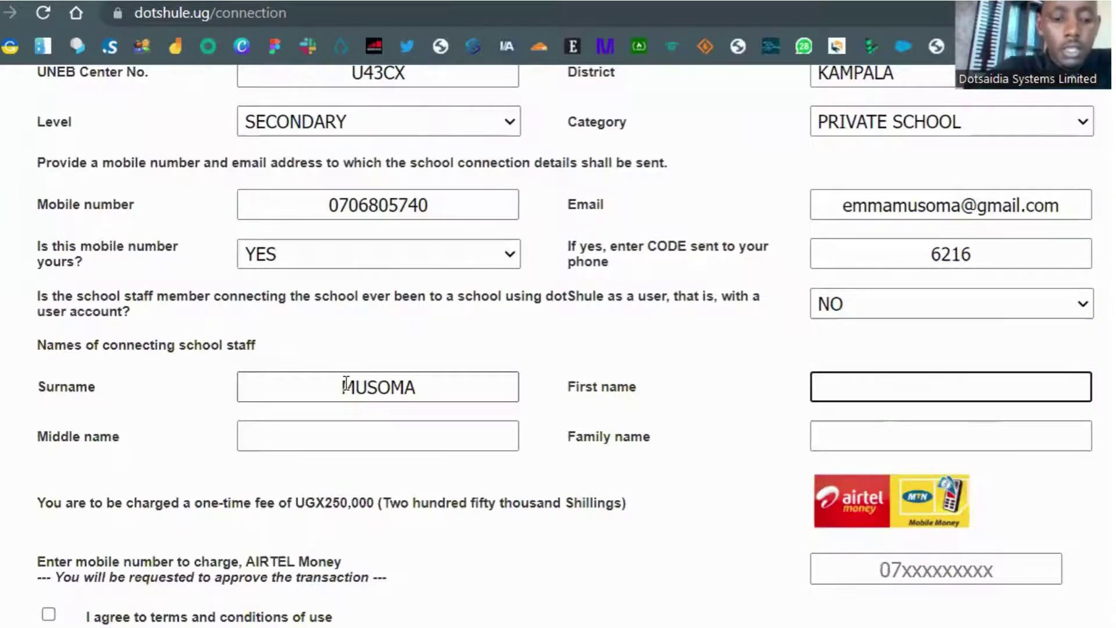
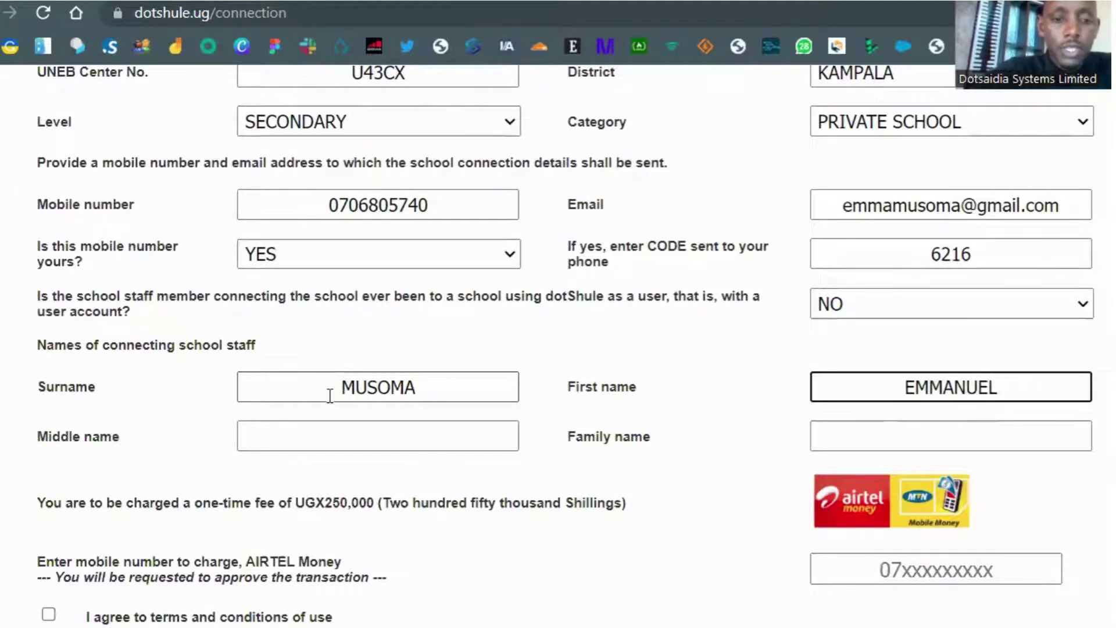
{"action": "scroll", "coordinate": [560, 451], "scroll_direction": "down", "scroll_amount": 2}
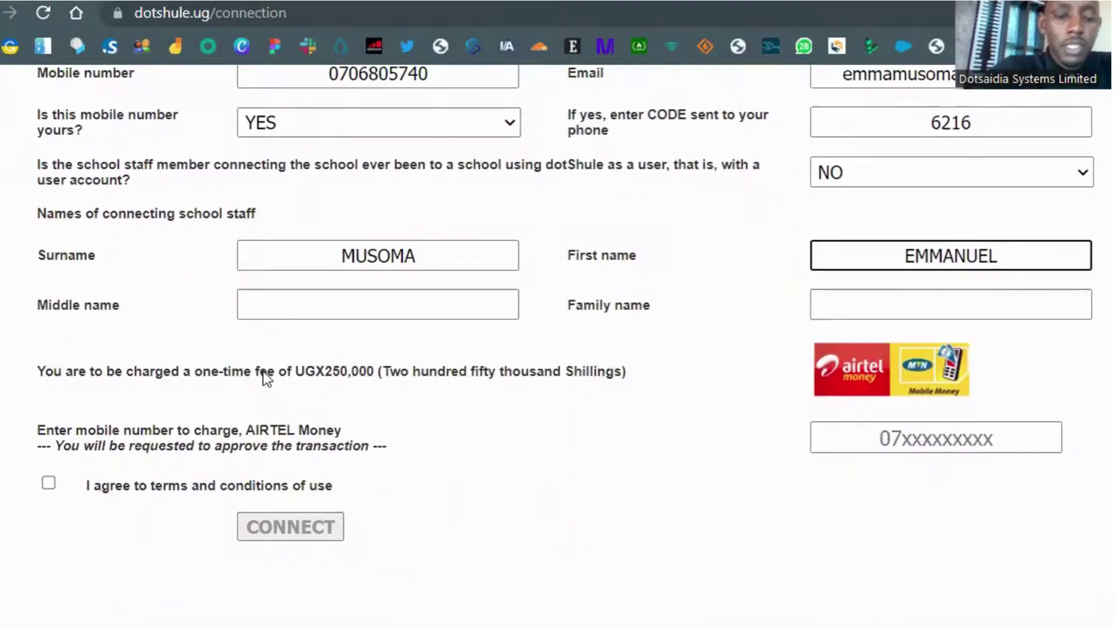
- Enter the contact's mobile number as the AIRTEL Money number to charge, correcting the last two digits
{"action": "left_click", "coordinate": [897, 437]}
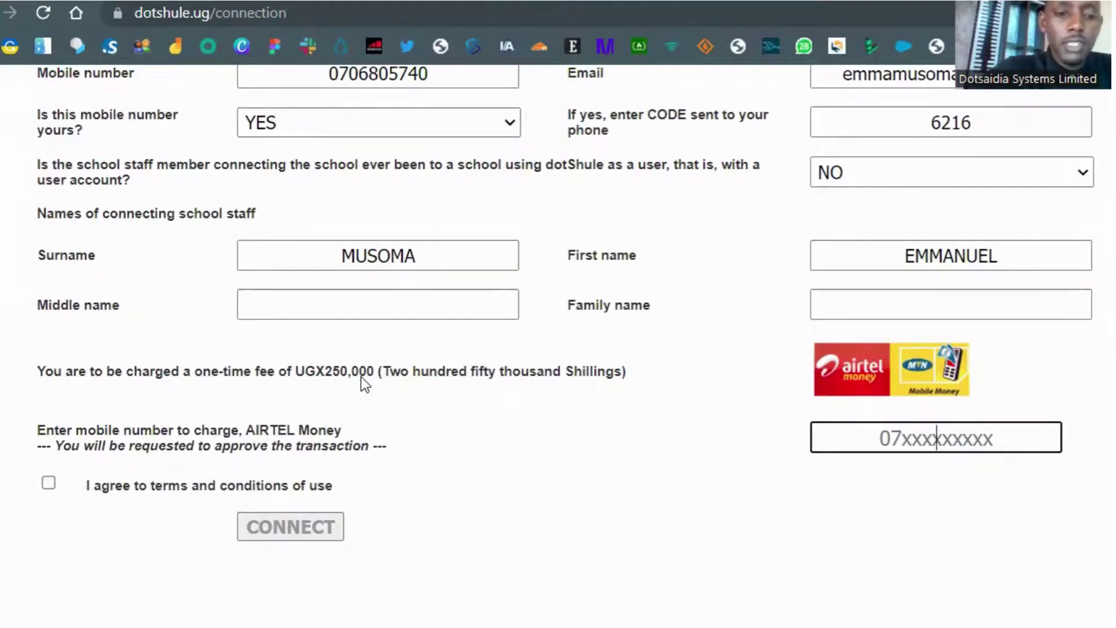
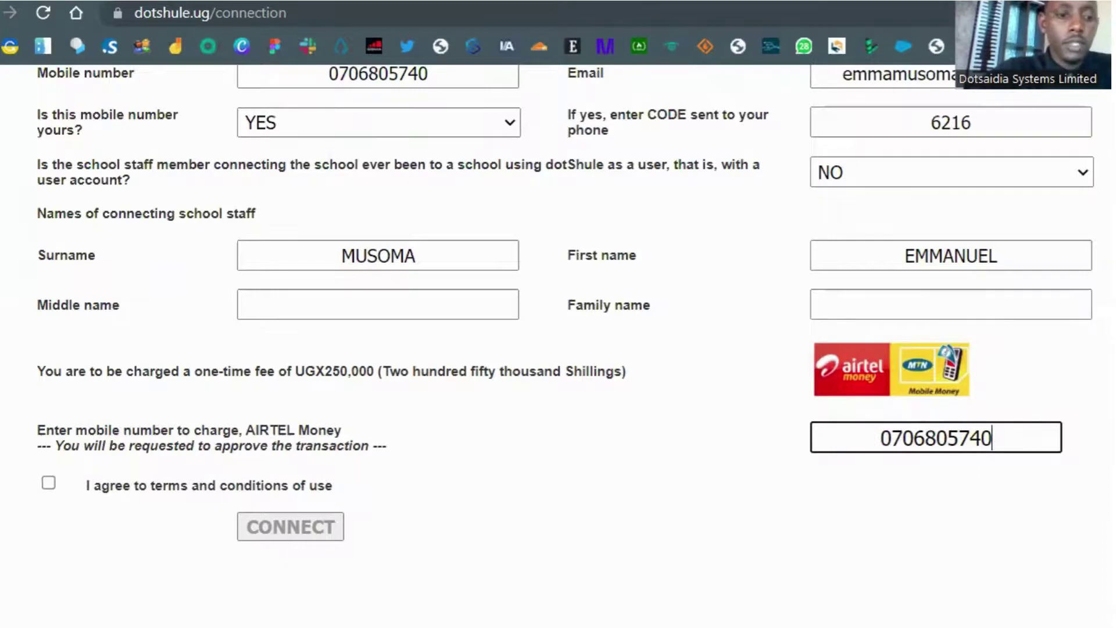
- Agree to the terms and conditions of use and submit the form with CONNECT, clicking it twice
{"action": "left_click", "coordinate": [47, 487]}
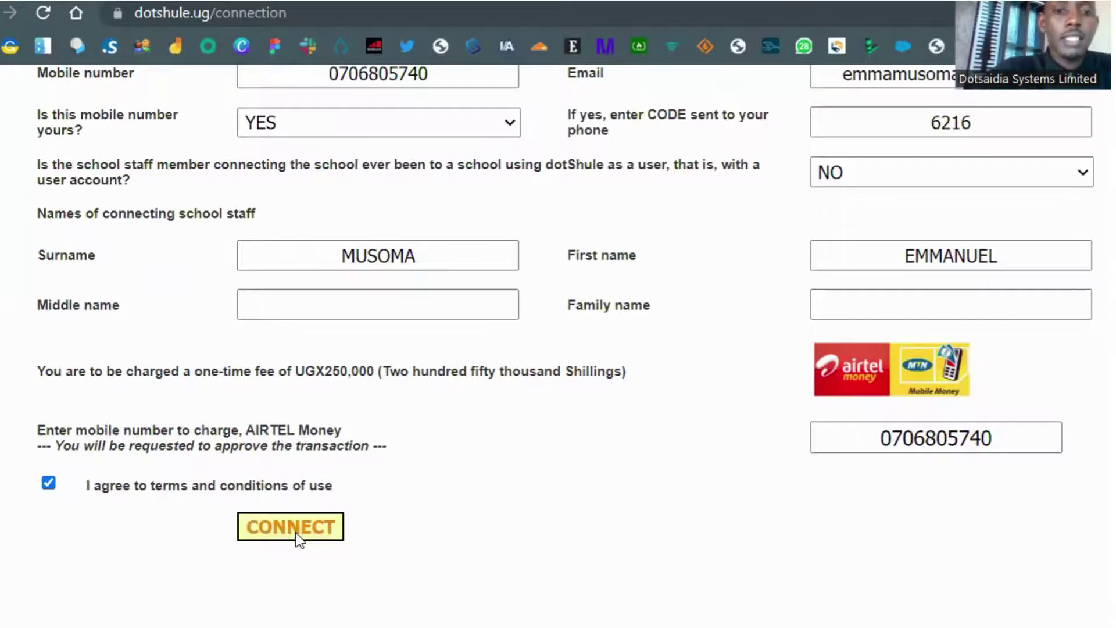
{"action": "left_click", "coordinate": [296, 533]}
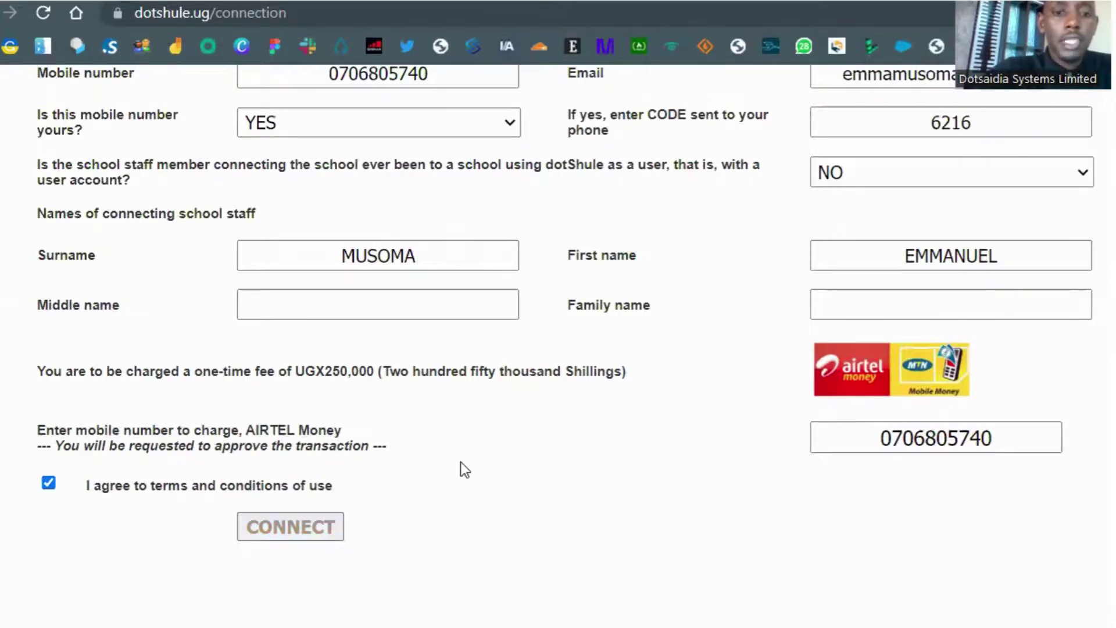
{"action": "scroll", "coordinate": [461, 462], "scroll_direction": "up", "scroll_amount": 3}
{"action": "scroll", "coordinate": [460, 461], "scroll_direction": "up", "scroll_amount": 10}
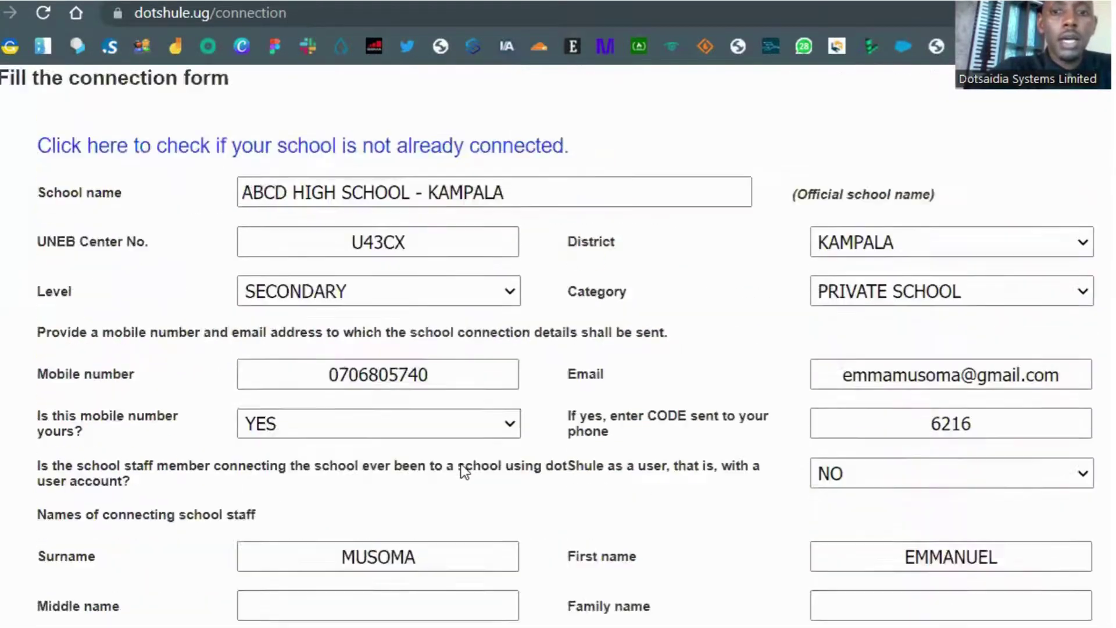
{"action": "scroll", "coordinate": [460, 462], "scroll_direction": "down", "scroll_amount": 12}
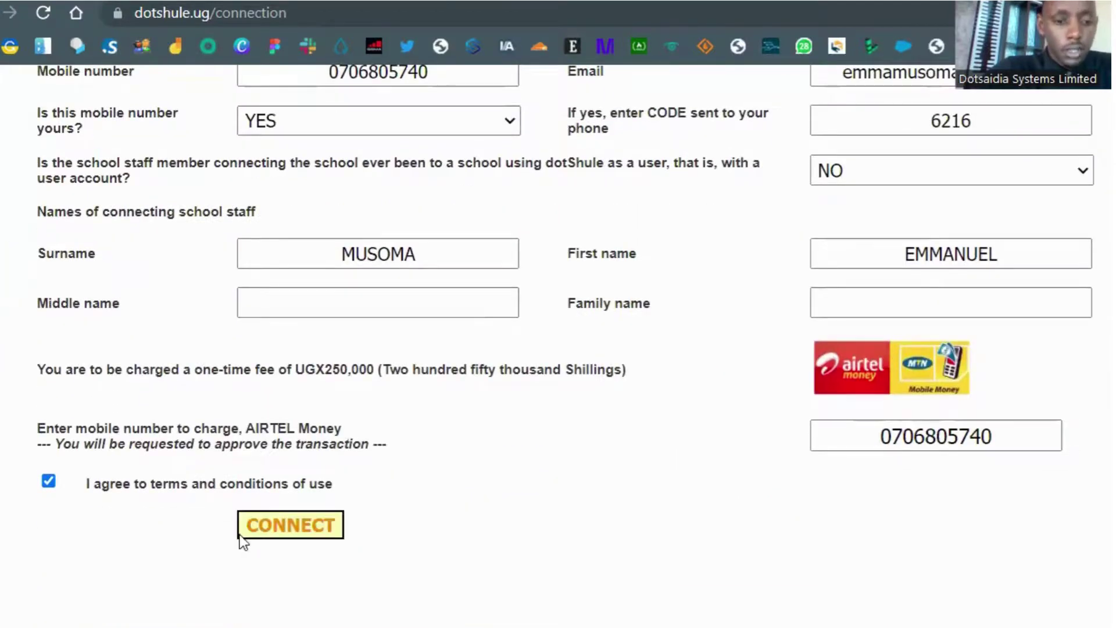
{"action": "left_click", "coordinate": [273, 520]}
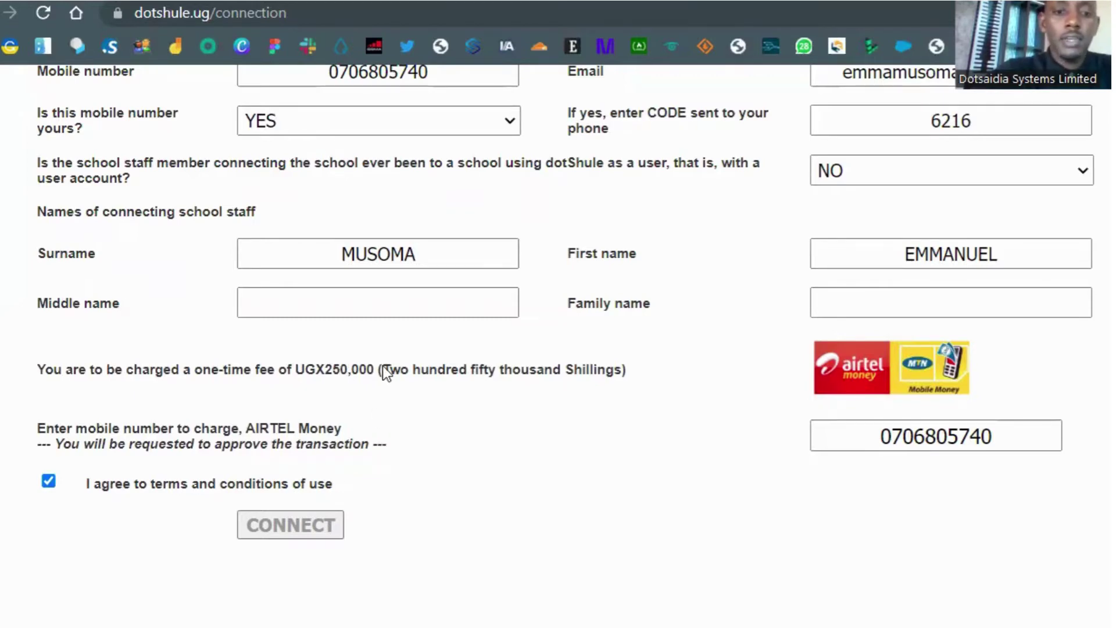
{"action": "scroll", "coordinate": [385, 369], "scroll_direction": "up", "scroll_amount": 7}
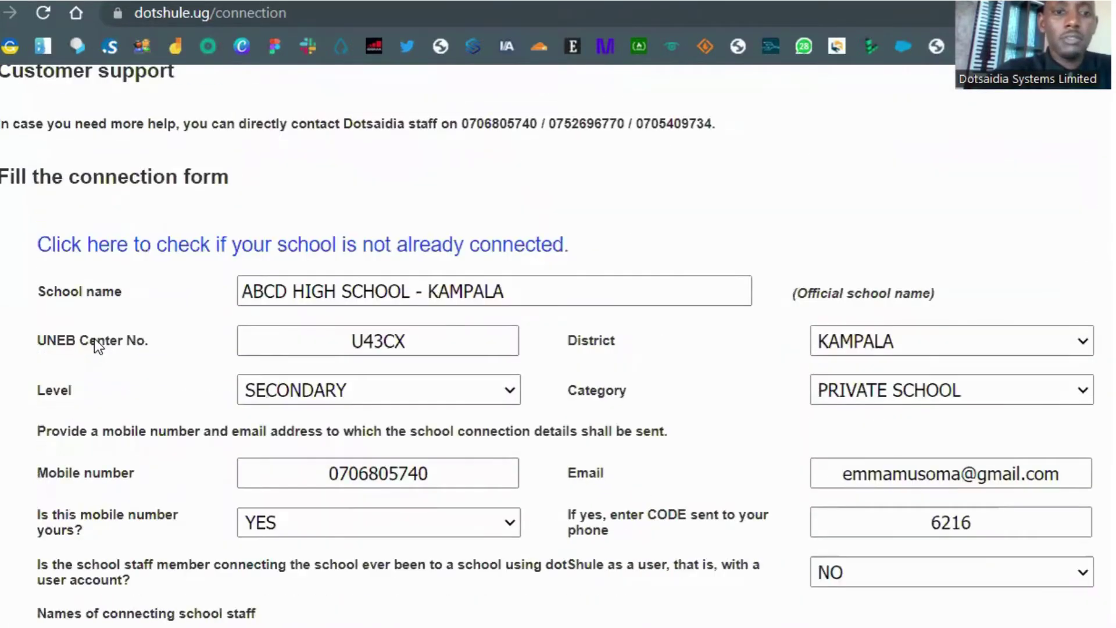
{"action": "scroll", "coordinate": [397, 175], "scroll_direction": "up", "scroll_amount": 1}
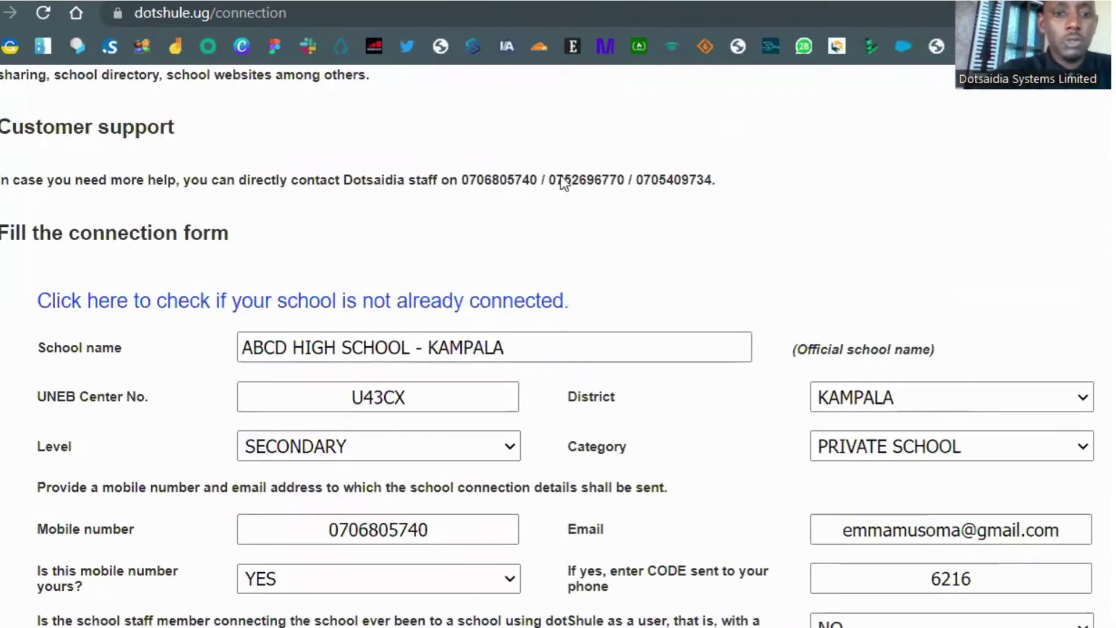